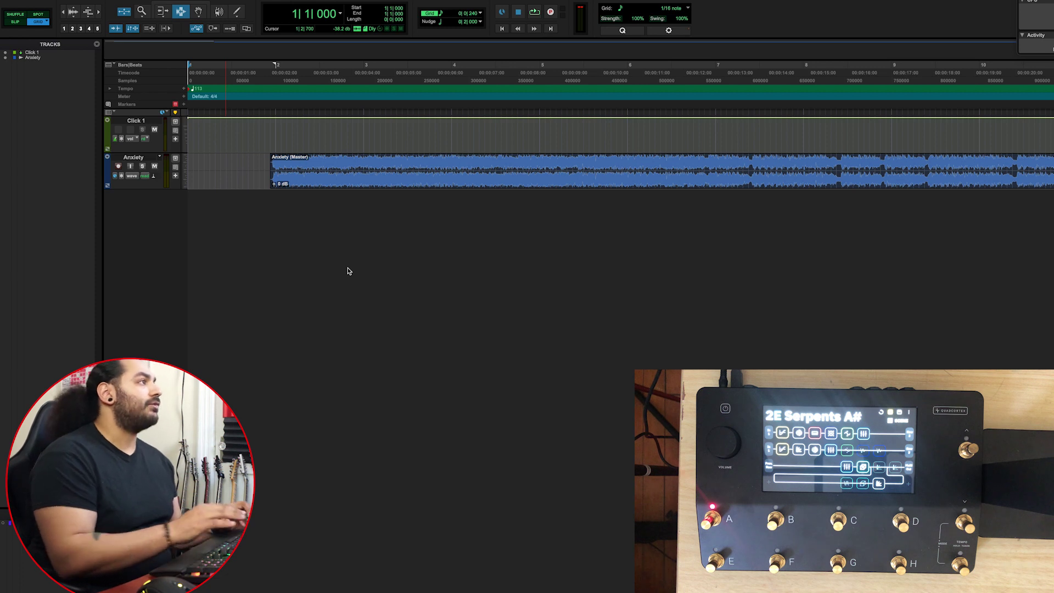
Step: Create a new MIDI track named 'Bass Patch' and show the Mix window
{"action": "key", "text": "ctrl+shift+n"}
{"action": "left_click", "coordinate": [553, 213]}
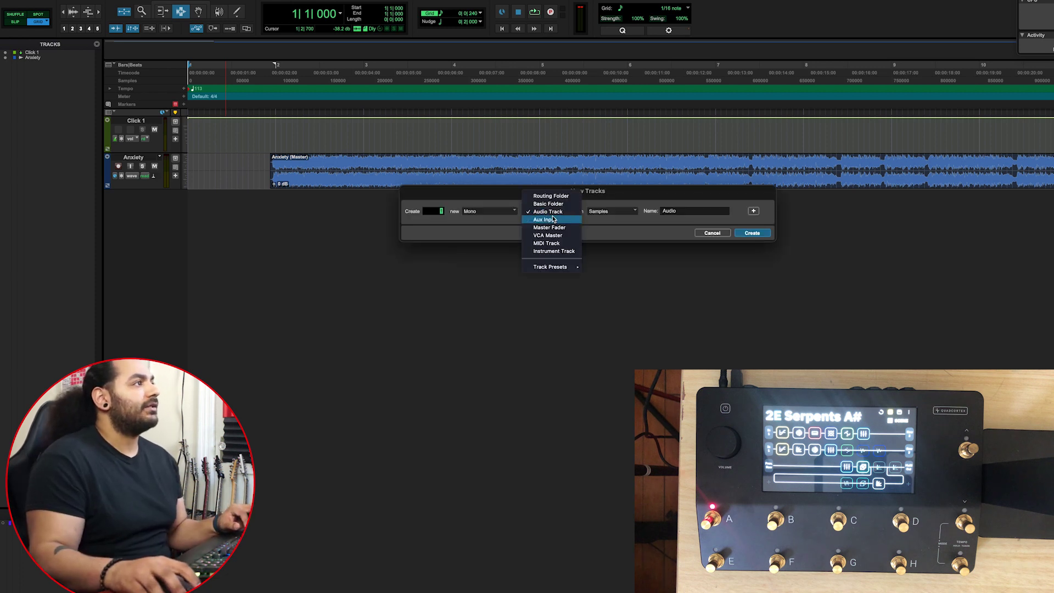
{"action": "left_click", "coordinate": [551, 245]}
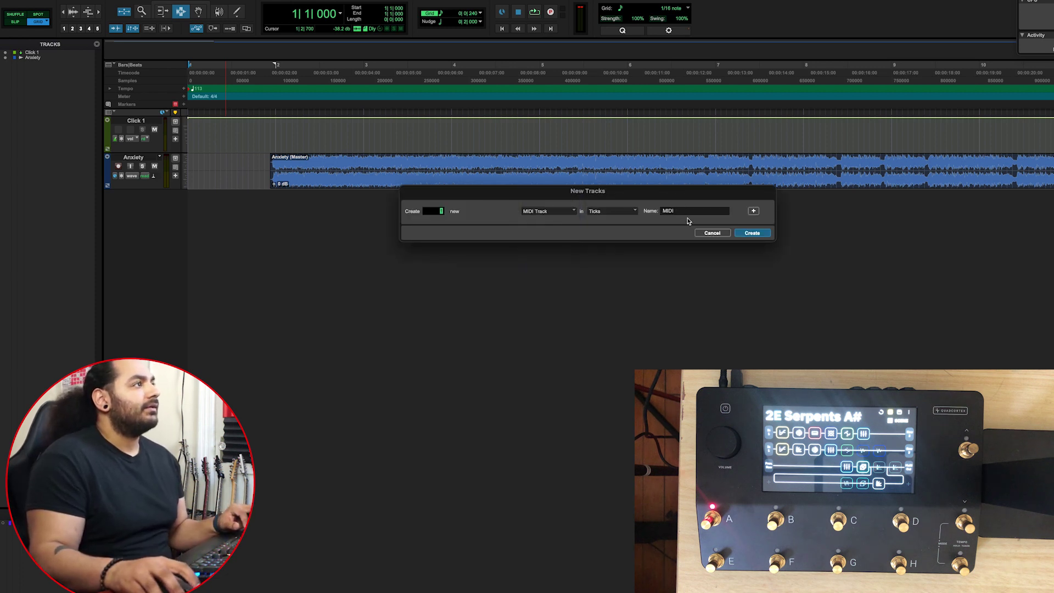
{"action": "double_click", "coordinate": [682, 212]}
{"action": "type", "text": "Bass"}
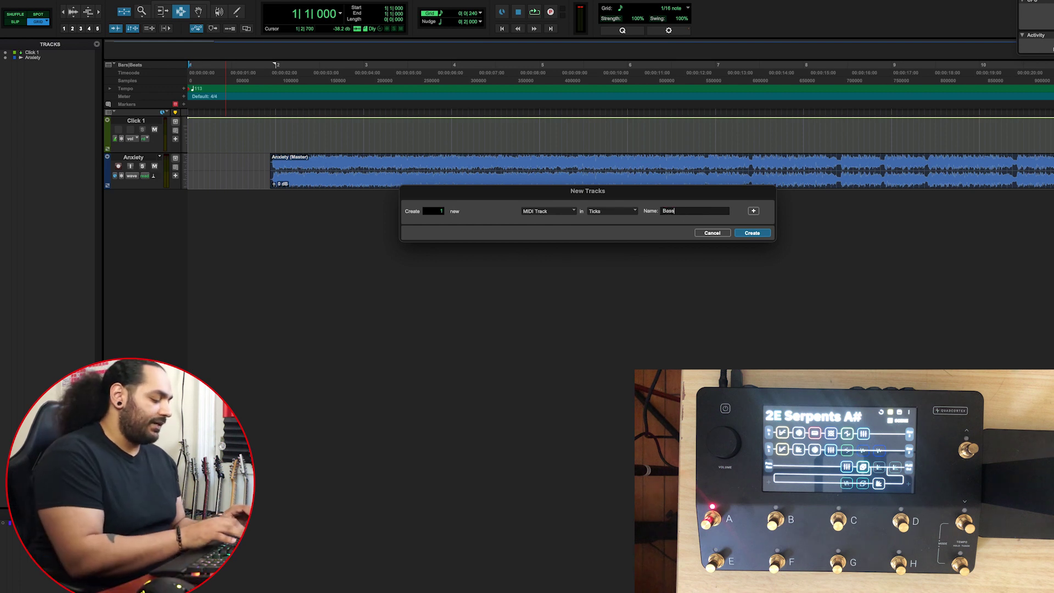
{"action": "type", "text": " Patch"}
{"action": "key", "text": "Return"}
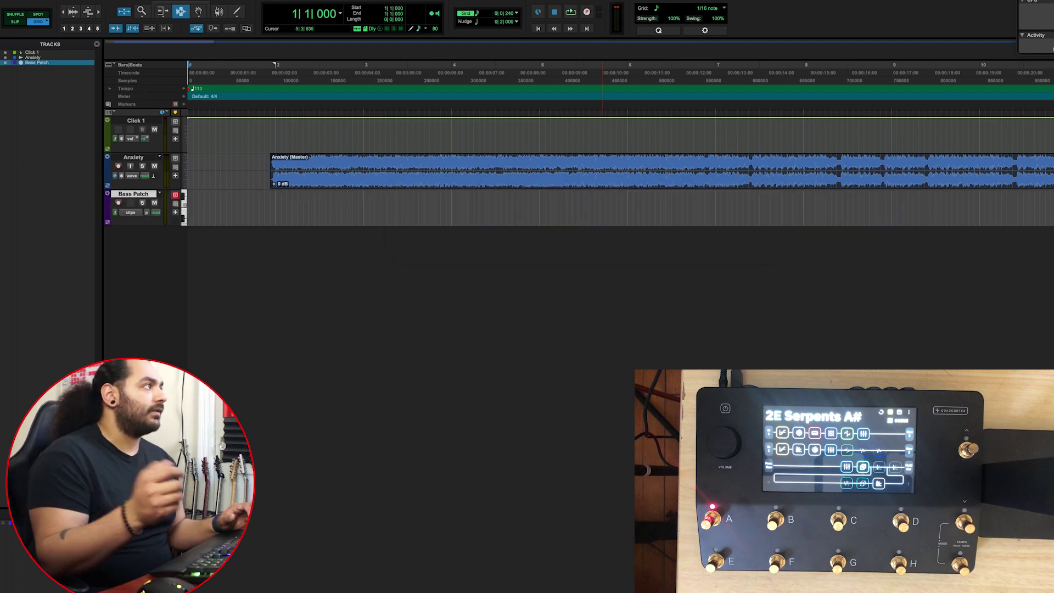
{"action": "key", "text": "ctrl+equal"}
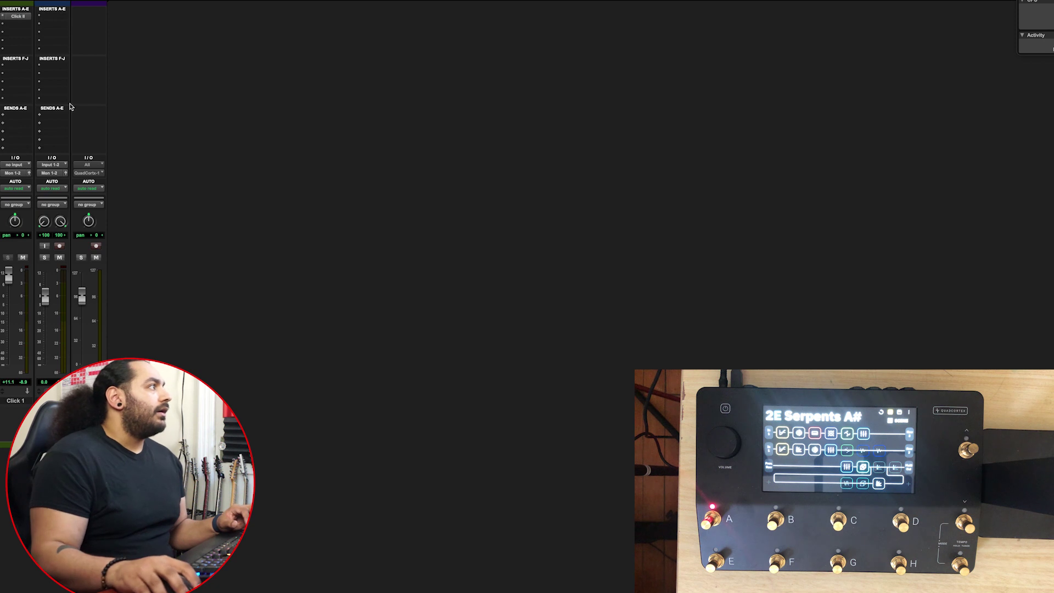
Step: Set both Bass Patch's MIDI input and output to Quad Cortex channel-1
{"action": "left_click", "coordinate": [97, 168]}
{"action": "mouse_move", "coordinate": [101, 183]}
{"action": "mouse_move", "coordinate": [159, 193]}
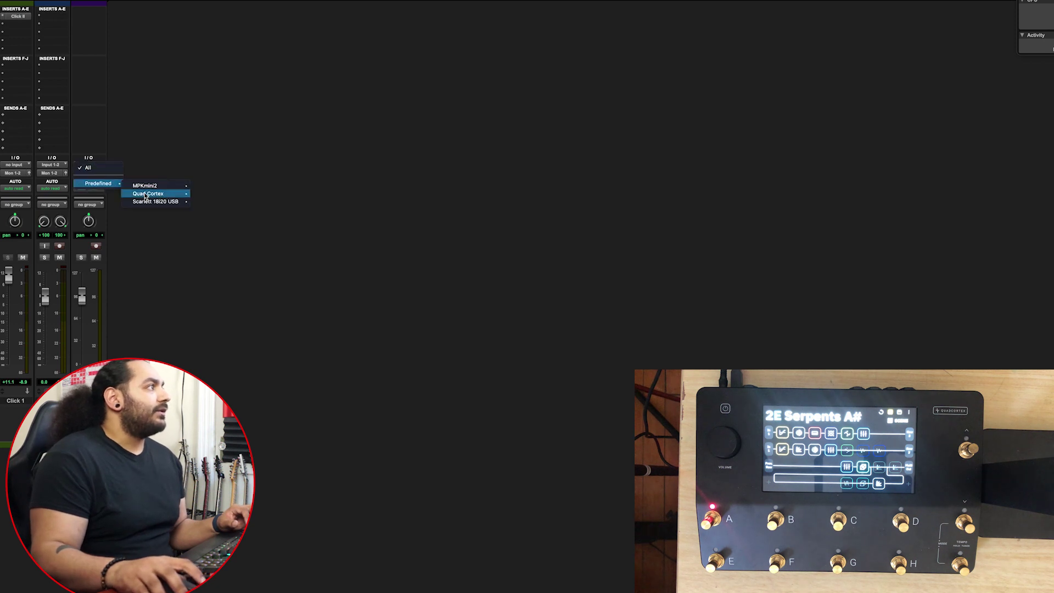
{"action": "left_click", "coordinate": [203, 203]}
{"action": "left_click", "coordinate": [89, 165]}
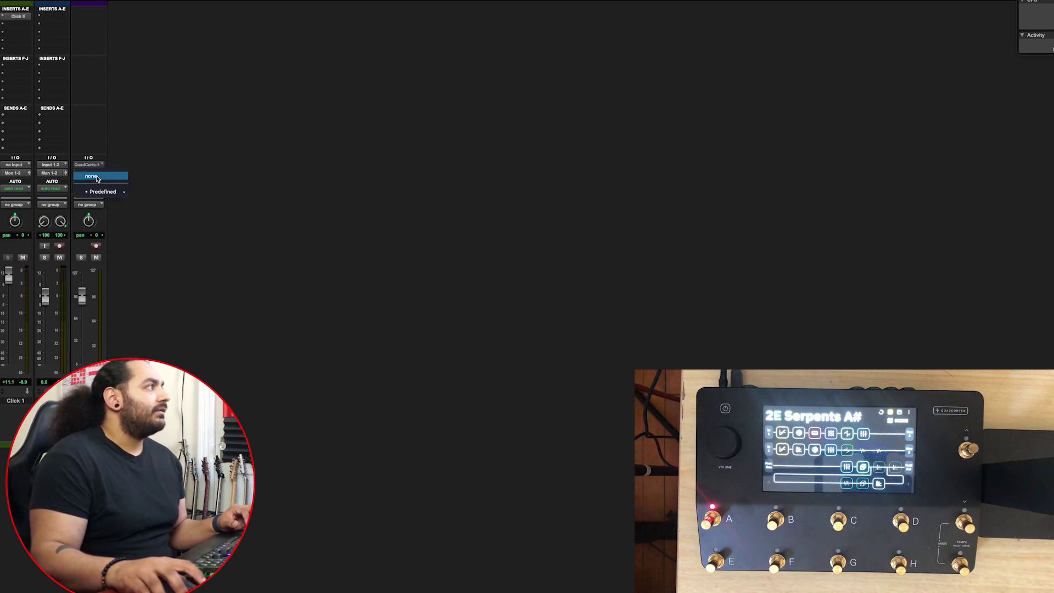
{"action": "mouse_move", "coordinate": [107, 196]}
{"action": "mouse_move", "coordinate": [165, 201]}
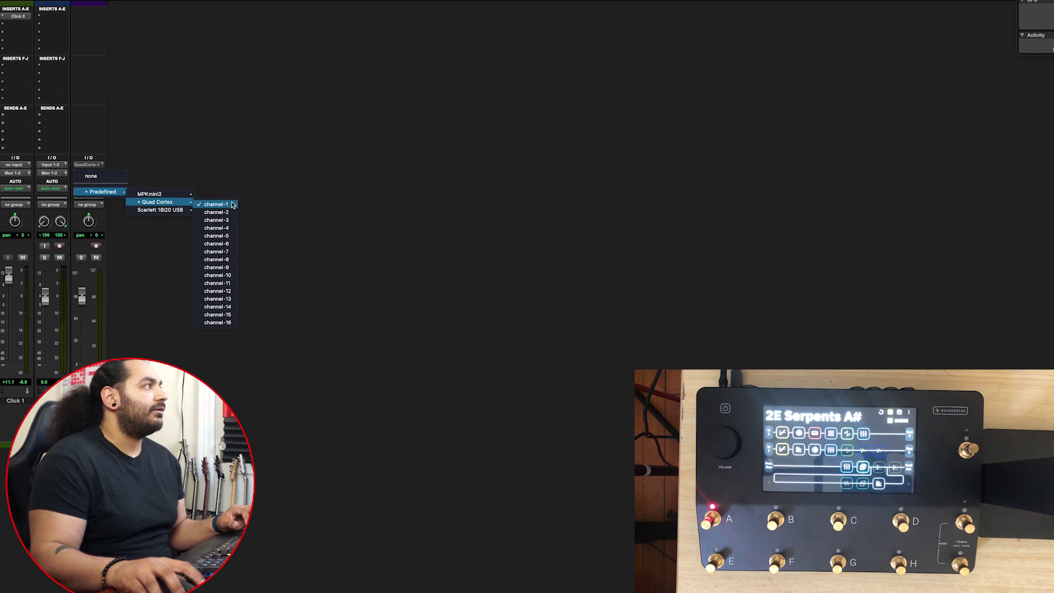
{"action": "left_click", "coordinate": [203, 202]}
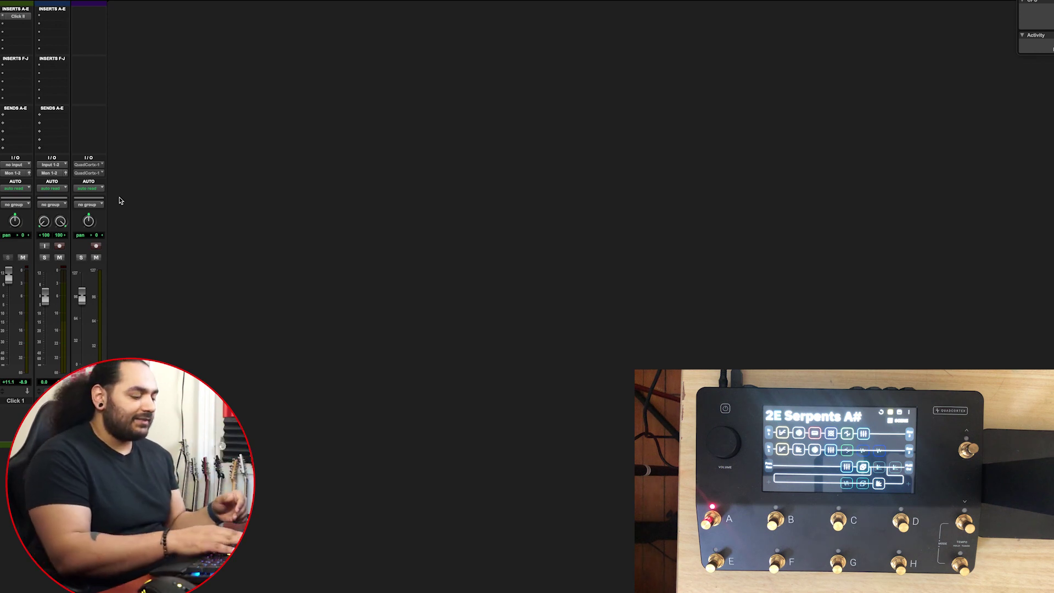
{"action": "key", "text": "super+equal"}
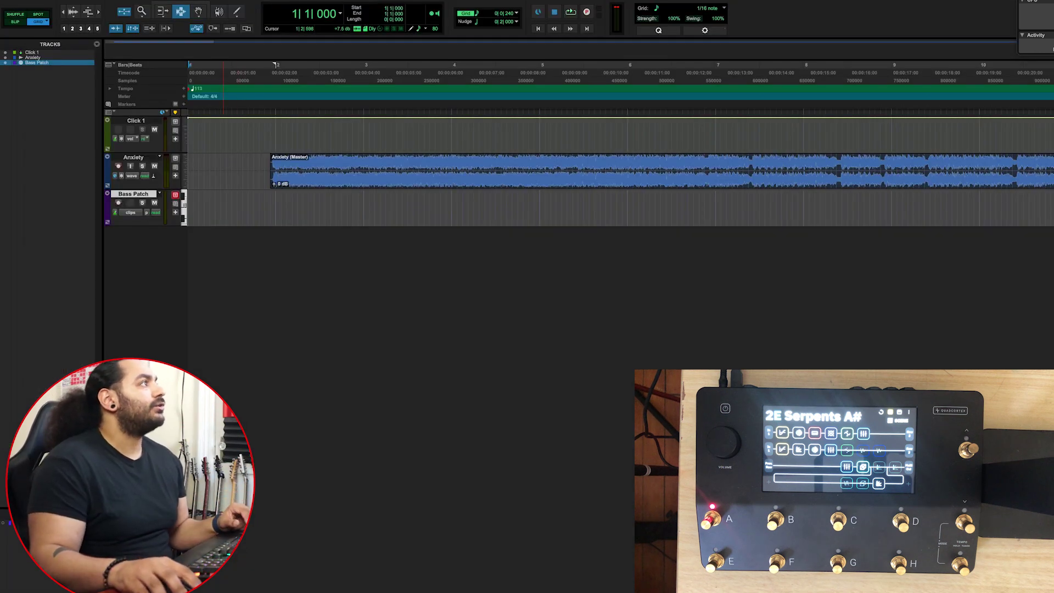
Step: Open Bass Patch's MIDI Event List, begin a Program Change insert, then close the list
{"action": "left_click", "coordinate": [272, 0]}
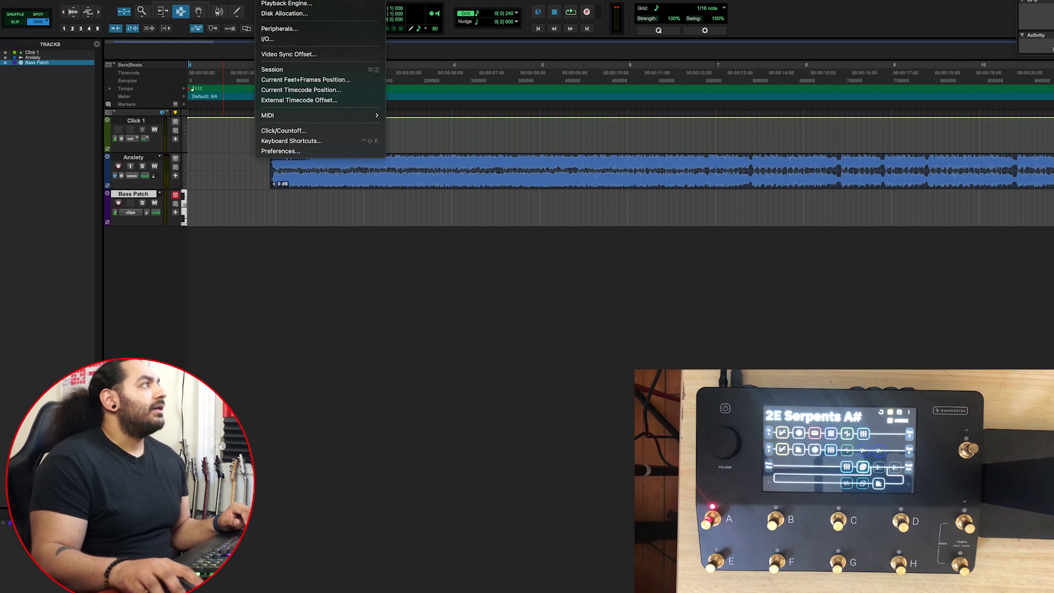
{"action": "mouse_move", "coordinate": [291, 0]}
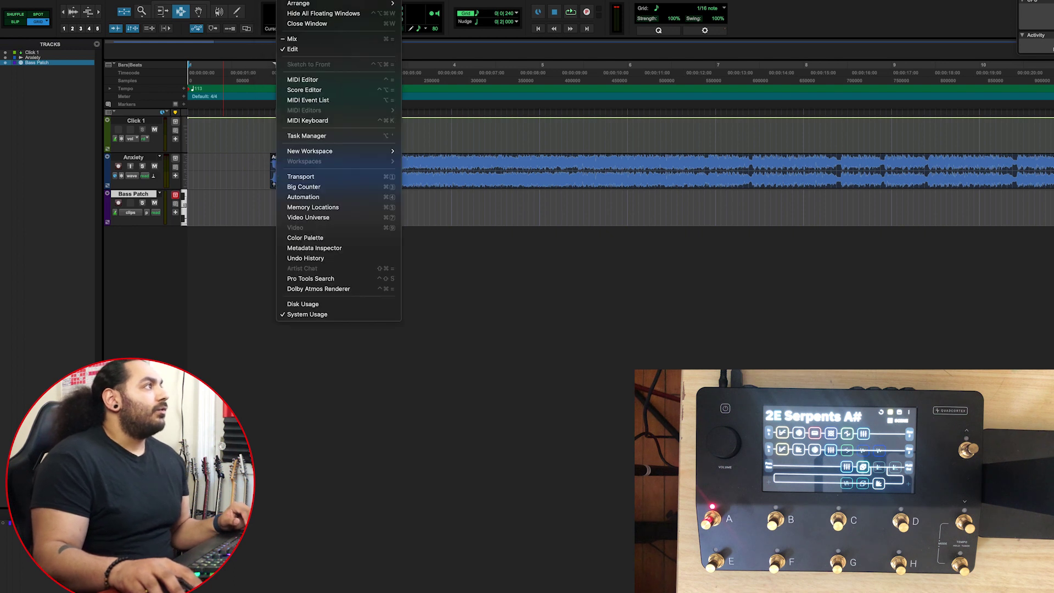
{"action": "left_click", "coordinate": [320, 101]}
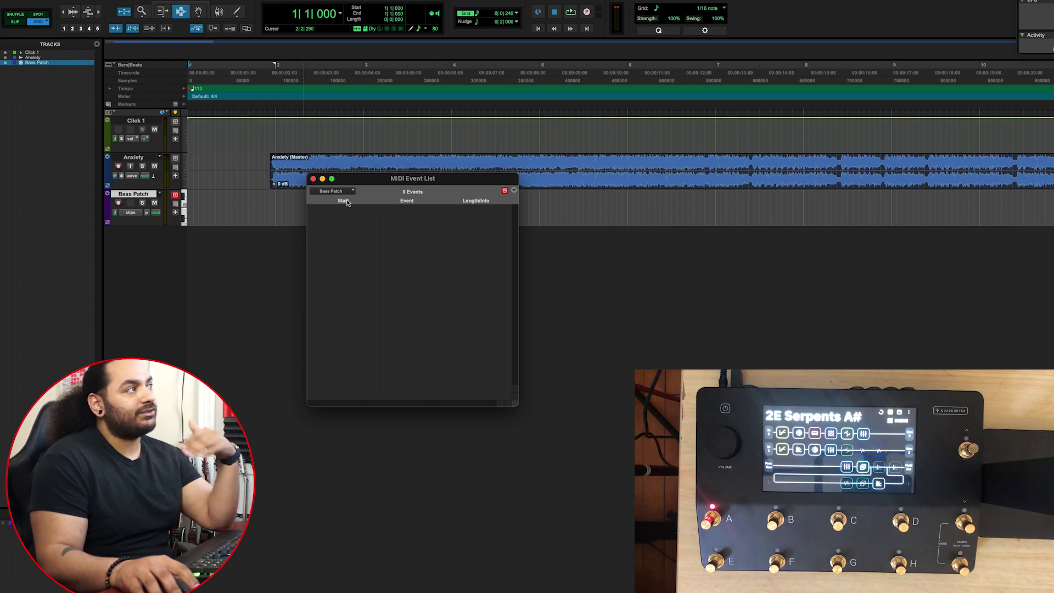
{"action": "left_click", "coordinate": [516, 189]}
{"action": "mouse_move", "coordinate": [543, 264]}
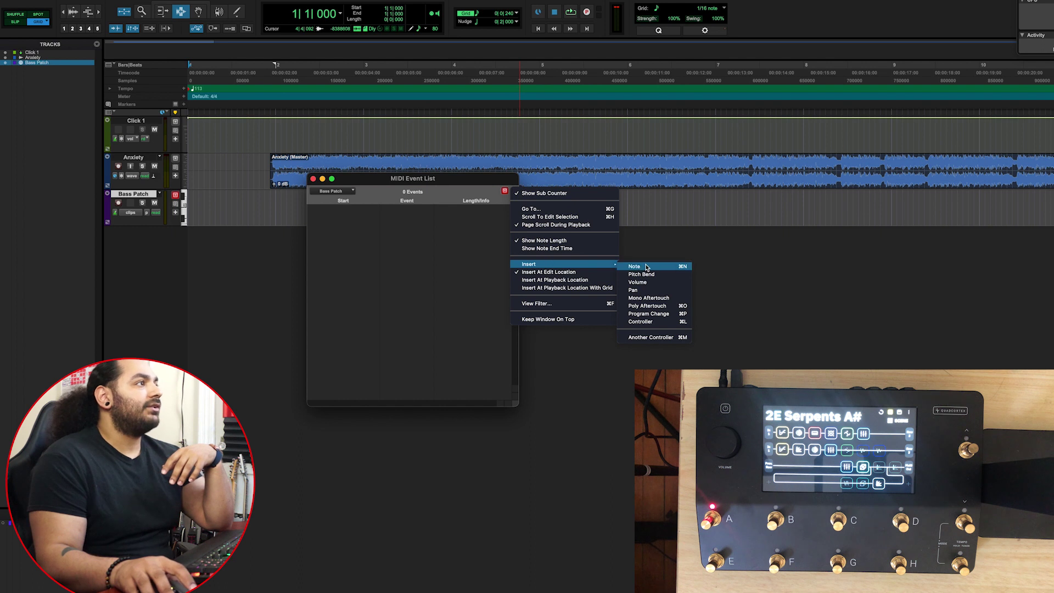
{"action": "left_click", "coordinate": [654, 314]}
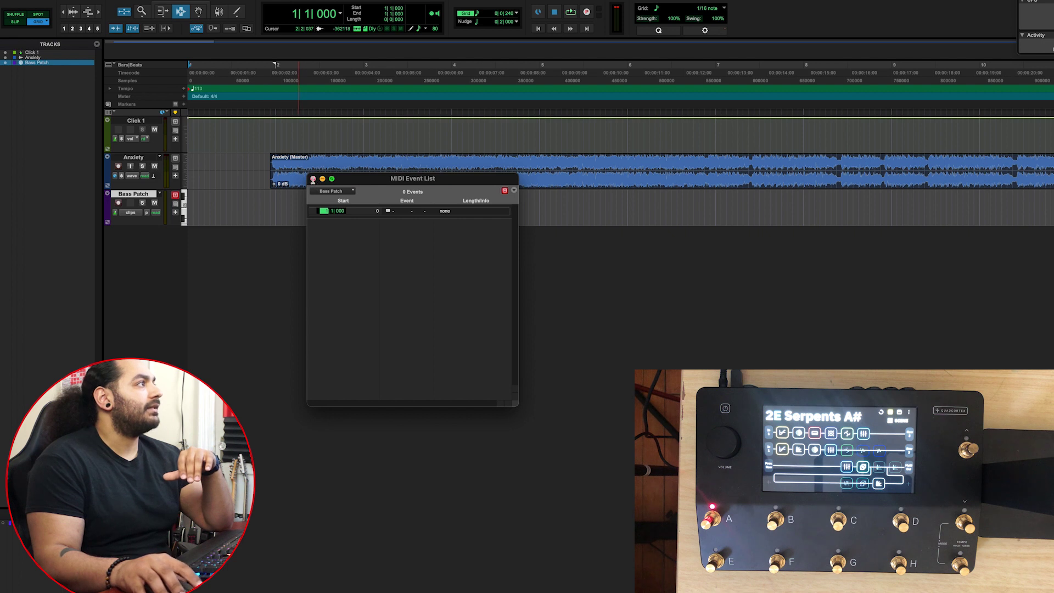
{"action": "left_click", "coordinate": [313, 179]}
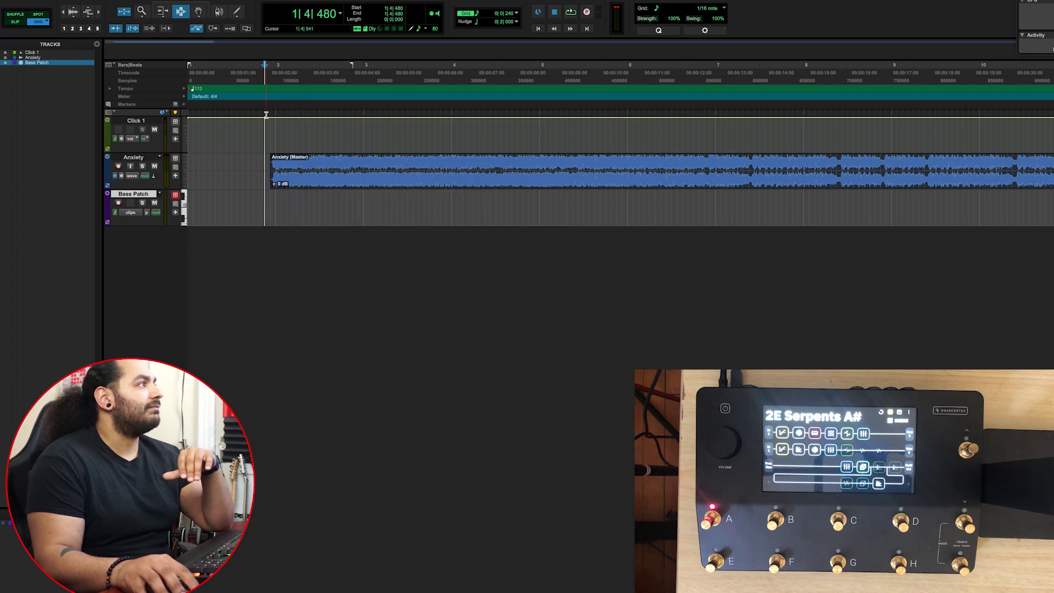
Step: In the MIDI Event List, insert a program change of 11 at 1|4|480
{"action": "left_click", "coordinate": [291, 0]}
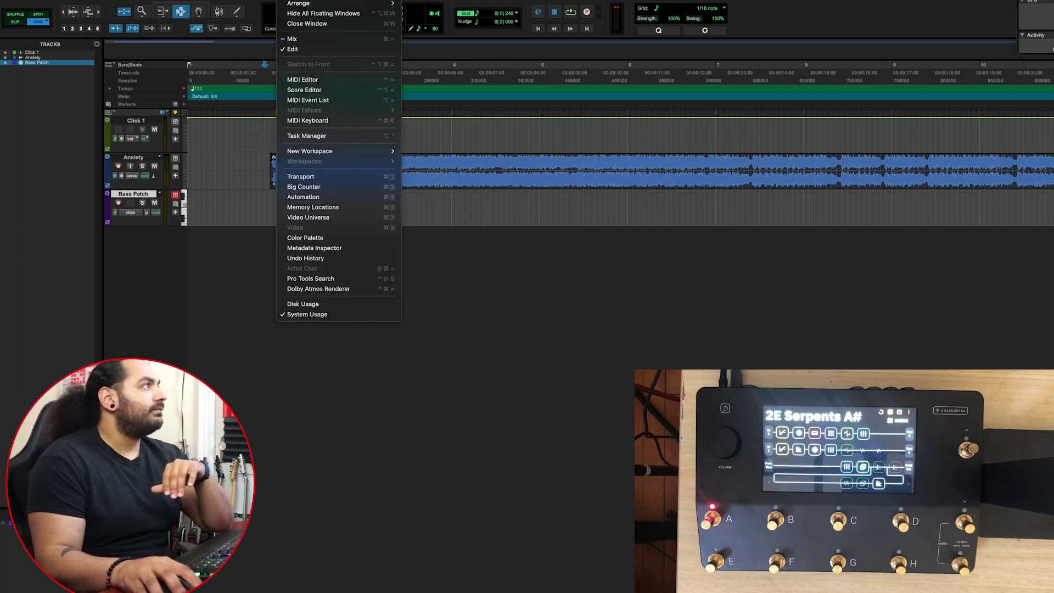
{"action": "left_click", "coordinate": [329, 99]}
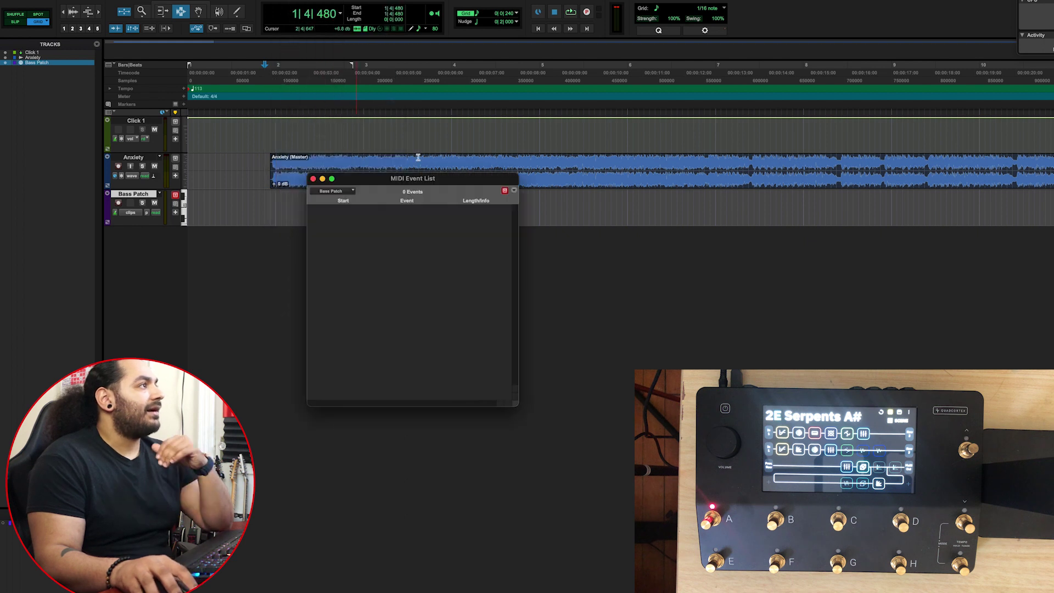
{"action": "left_click", "coordinate": [504, 191]}
{"action": "mouse_move", "coordinate": [542, 267]}
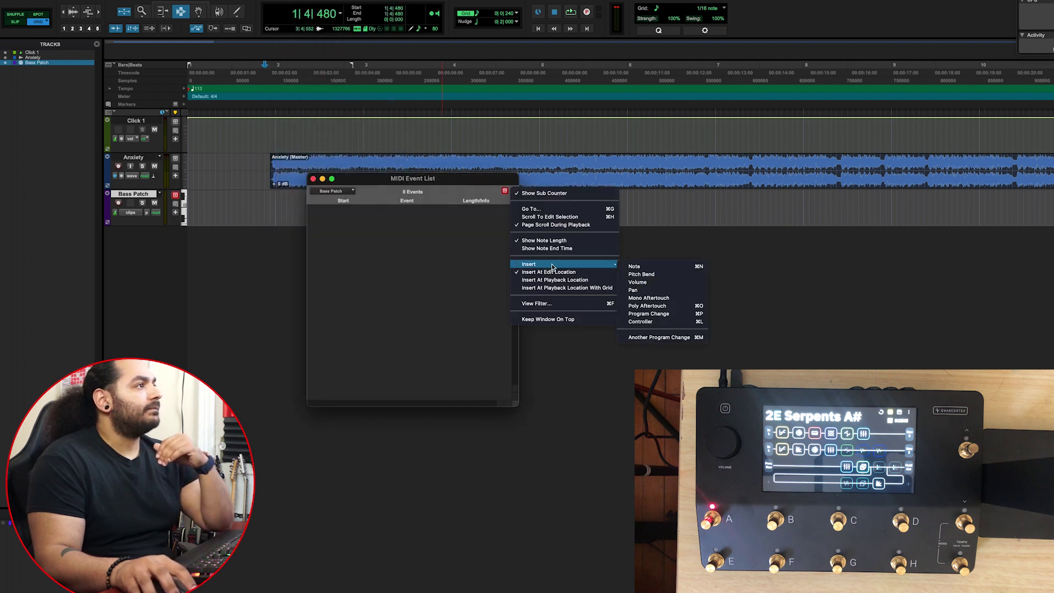
{"action": "left_click", "coordinate": [652, 318]}
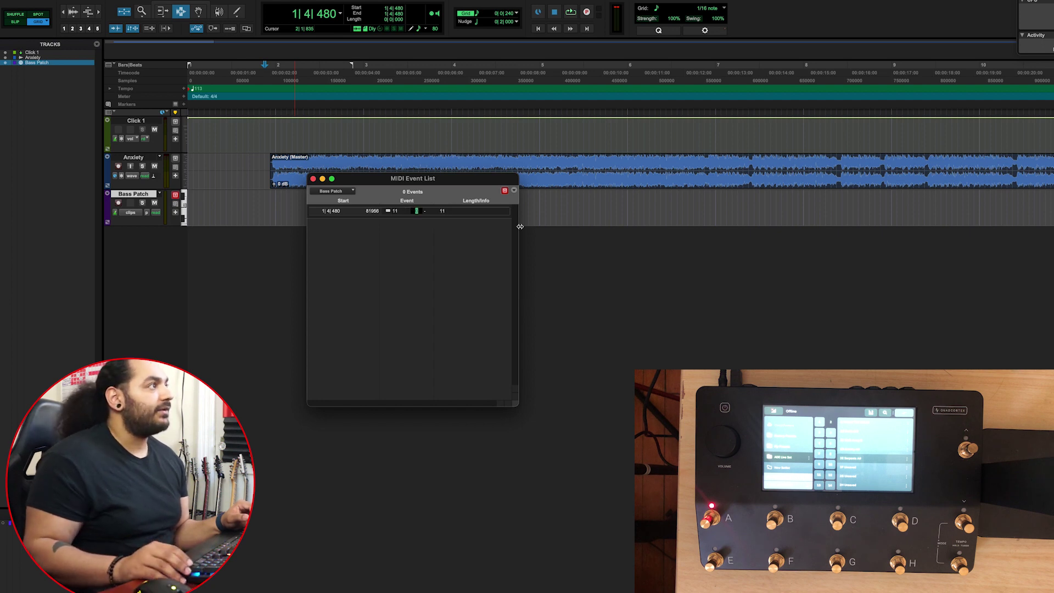
{"action": "key", "text": "Return"}
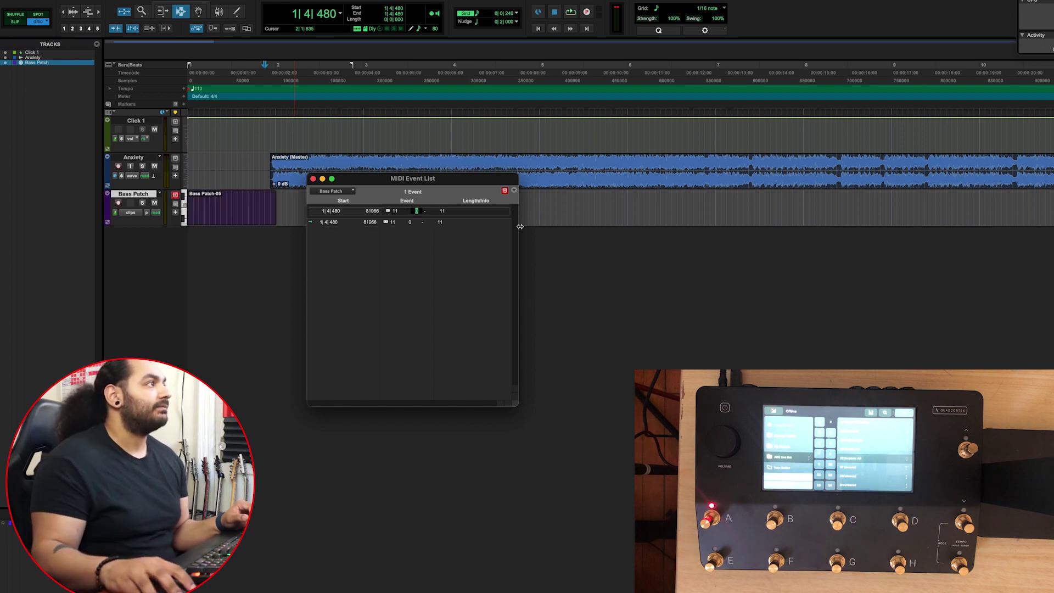
Step: Close the event list and play from the start to hear the 2D Anxiety A# preset
{"action": "left_click", "coordinate": [313, 179]}
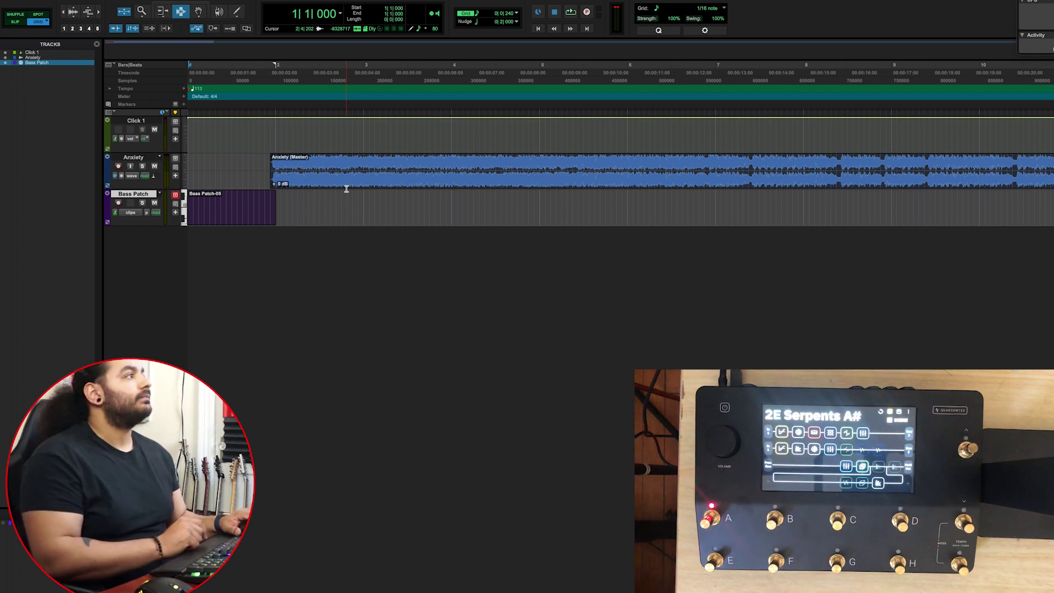
{"action": "key", "text": "space"}
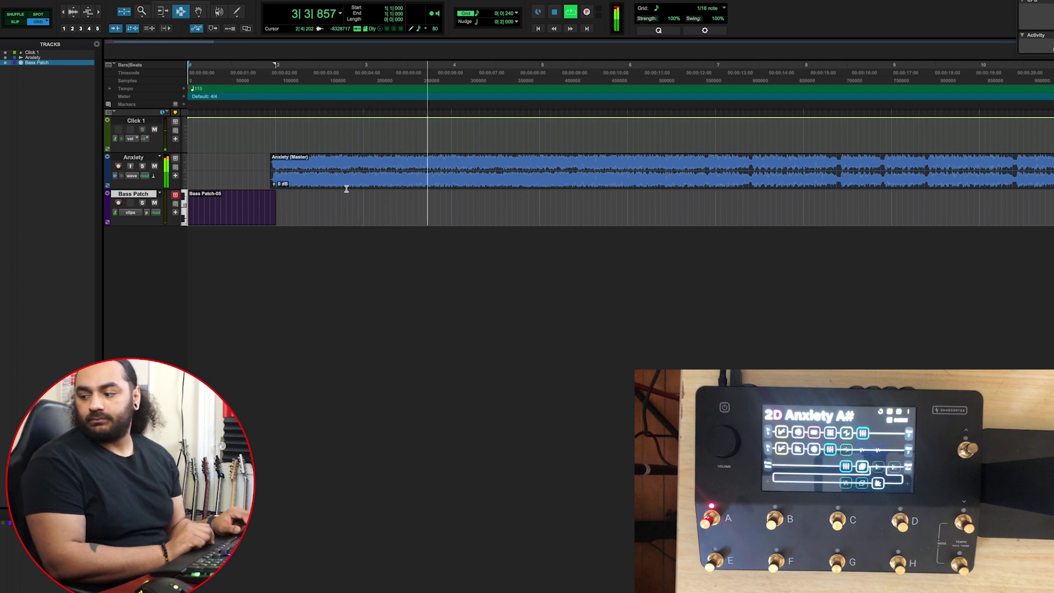
{"action": "key", "text": "space"}
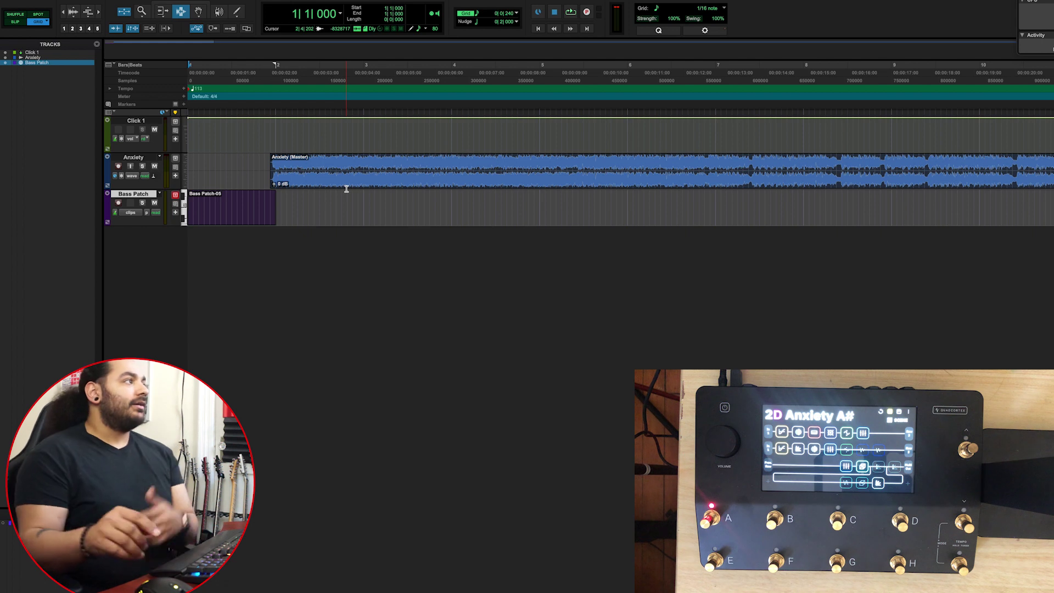
{"action": "left_click", "coordinate": [288, 1]}
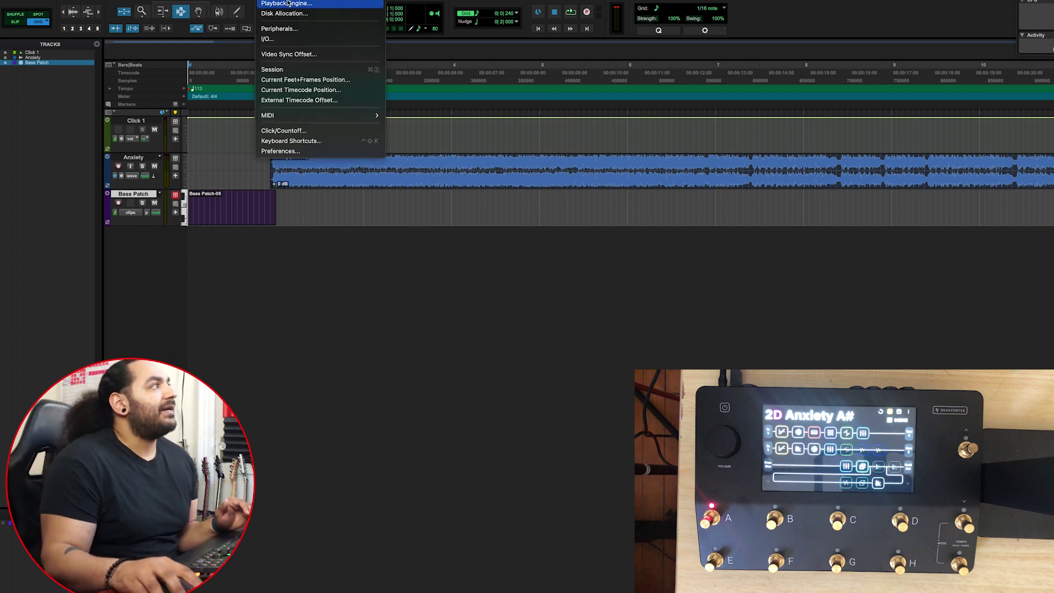
Step: Set the edit location to 1|4|480 from the MIDI Event List
{"action": "mouse_move", "coordinate": [299, 1]}
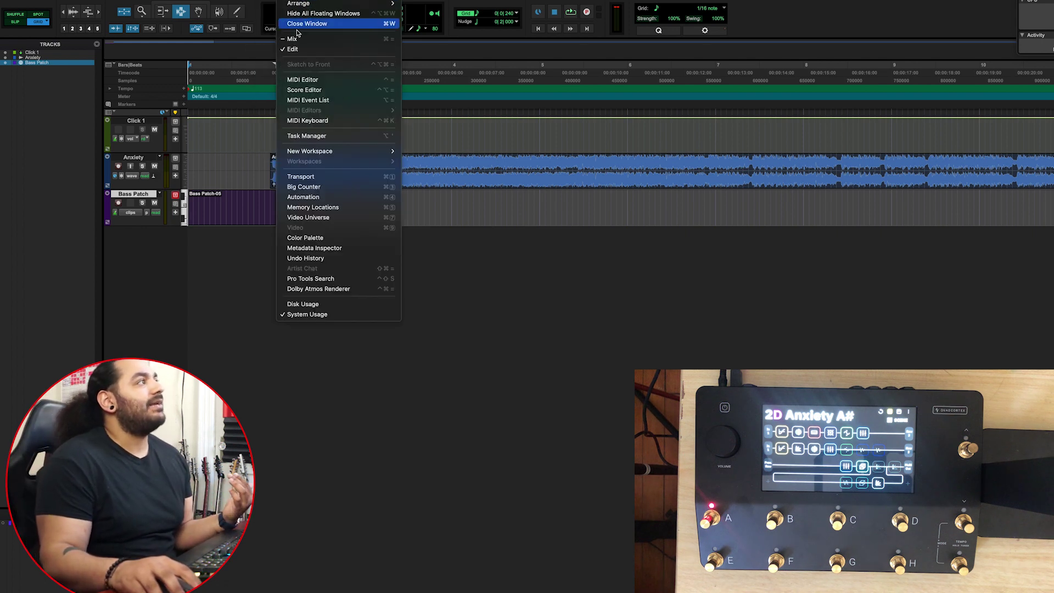
{"action": "left_click", "coordinate": [315, 101]}
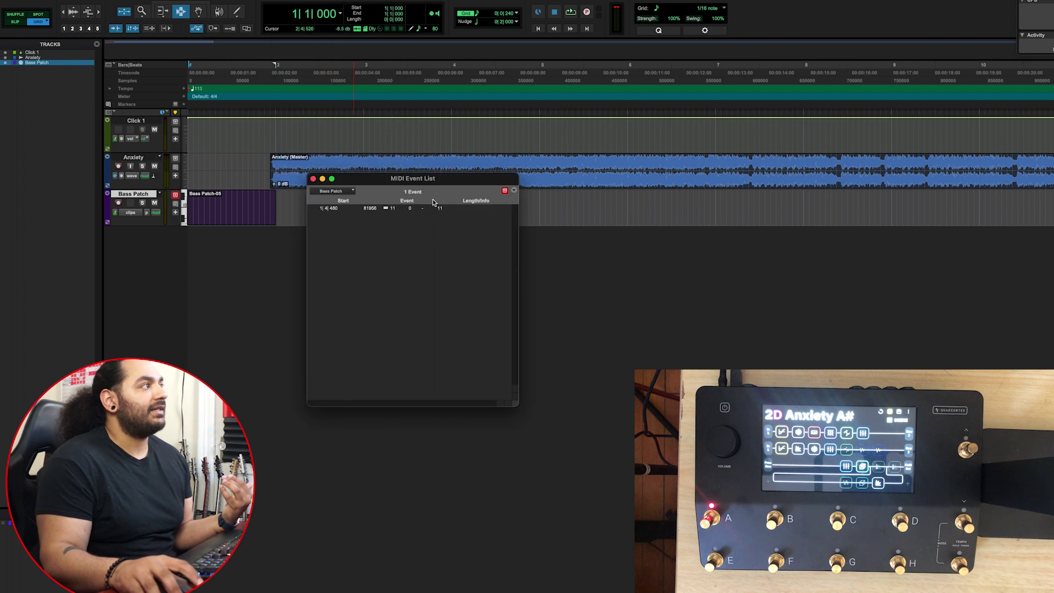
{"action": "left_click", "coordinate": [264, 111]}
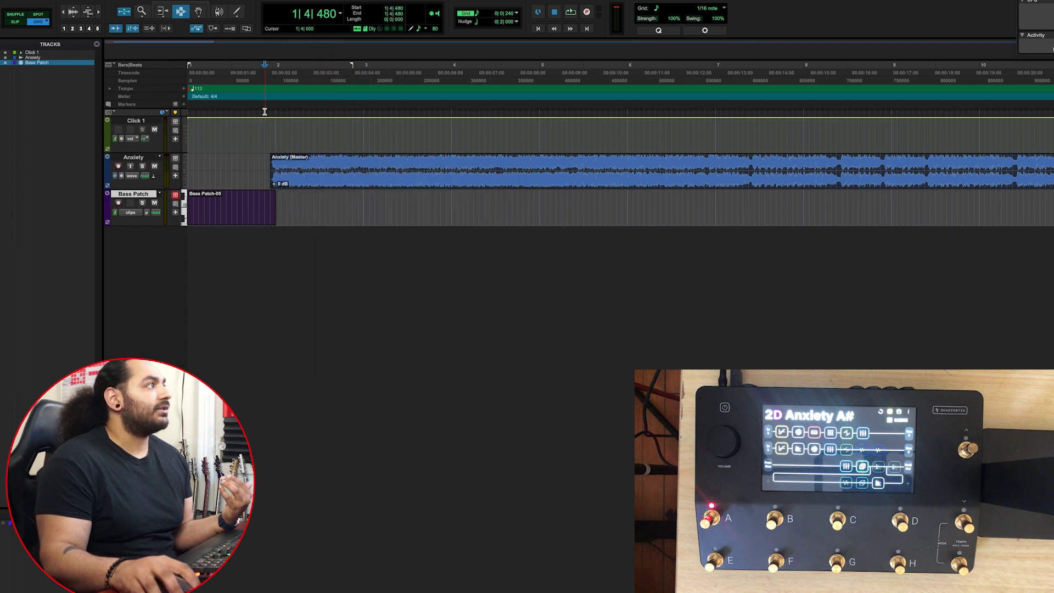
Step: Insert a controller 43 event with value 2, then play to test the scene change
{"action": "left_click", "coordinate": [264, 1]}
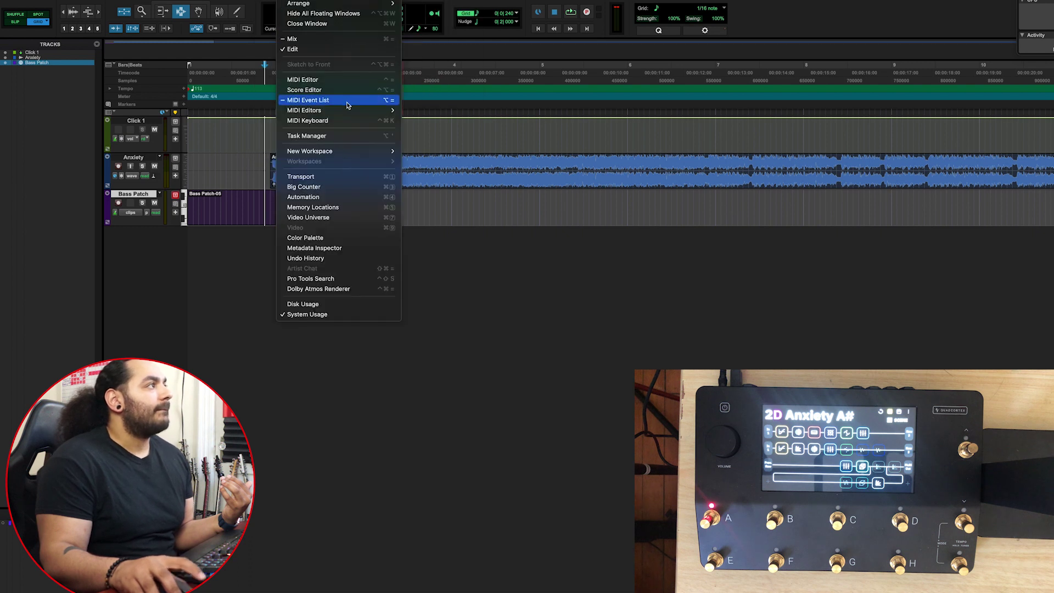
{"action": "left_click", "coordinate": [346, 102]}
{"action": "left_click", "coordinate": [517, 189]}
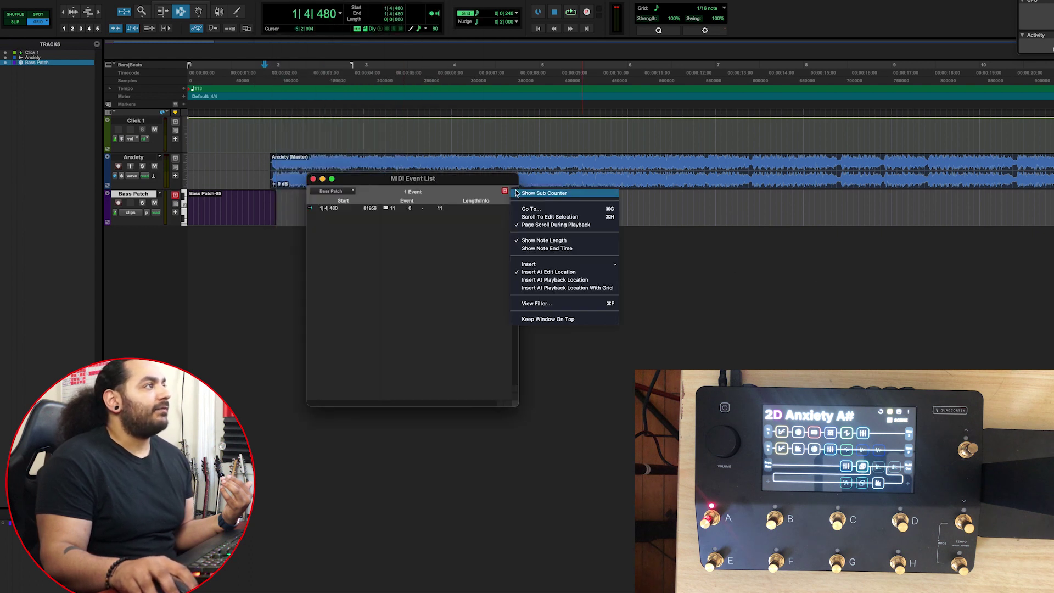
{"action": "mouse_move", "coordinate": [581, 264]}
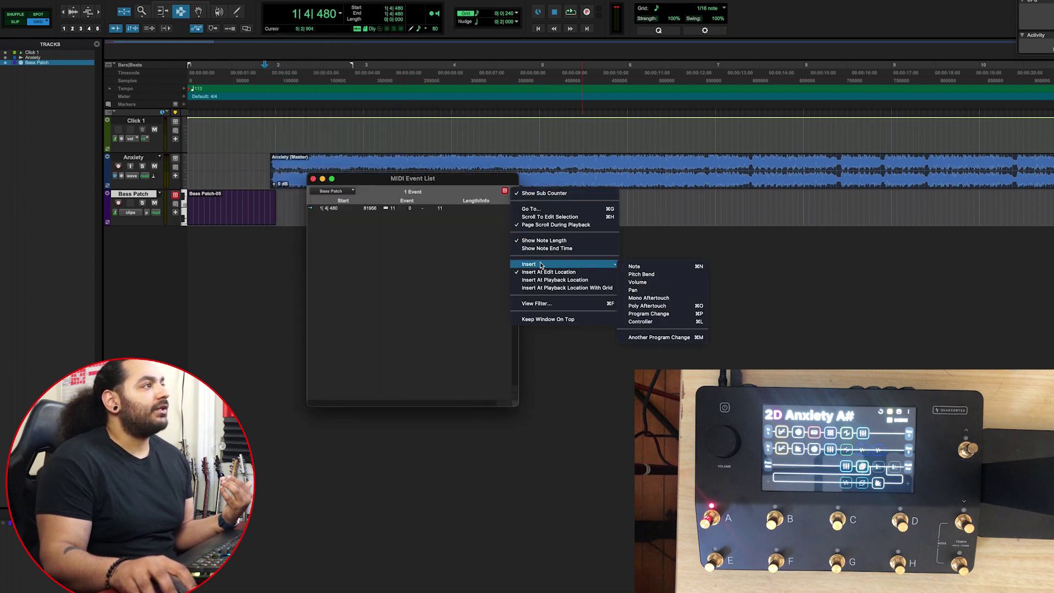
{"action": "left_click", "coordinate": [664, 323]}
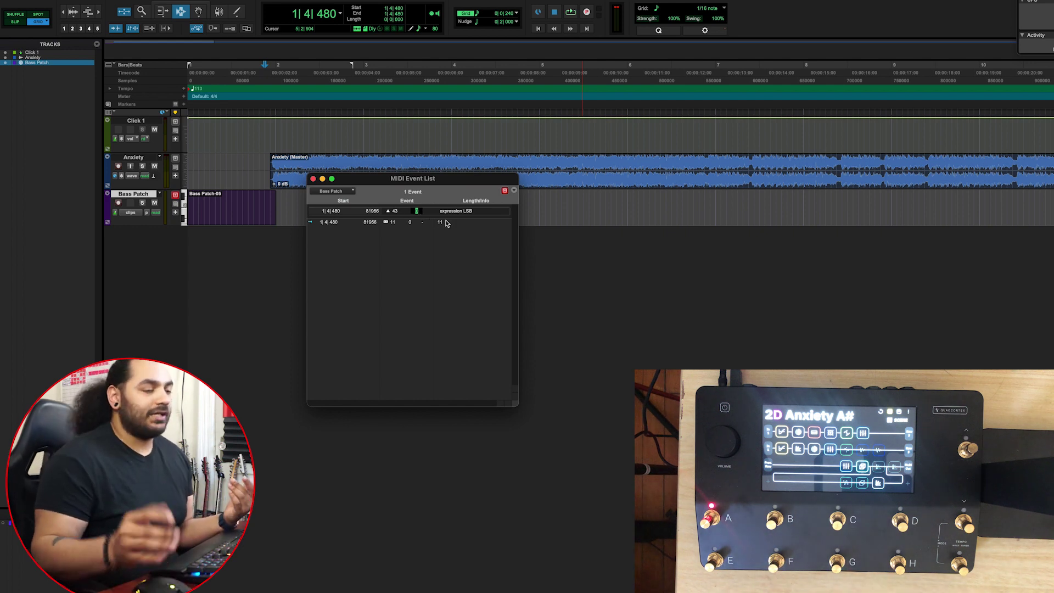
{"action": "type", "text": "2"}
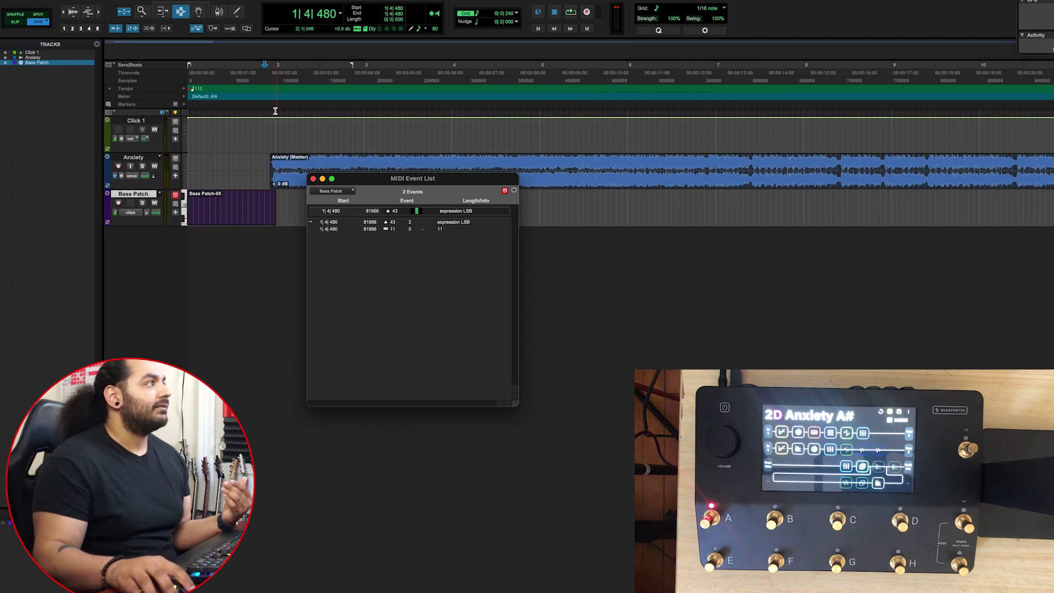
{"action": "key", "text": "alt+="}
{"action": "key", "text": "Return"}
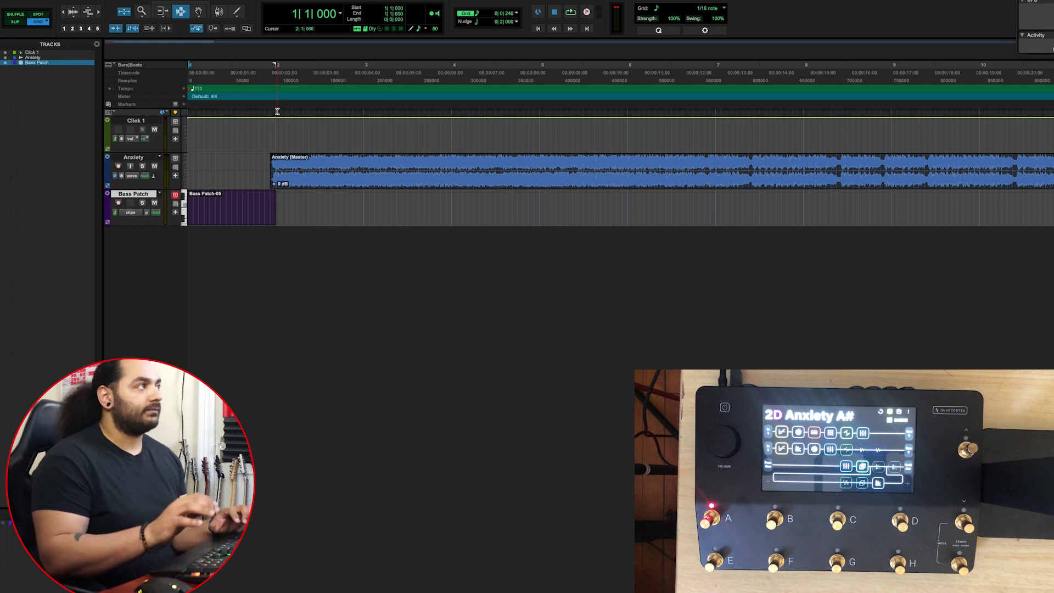
{"action": "key", "text": "space"}
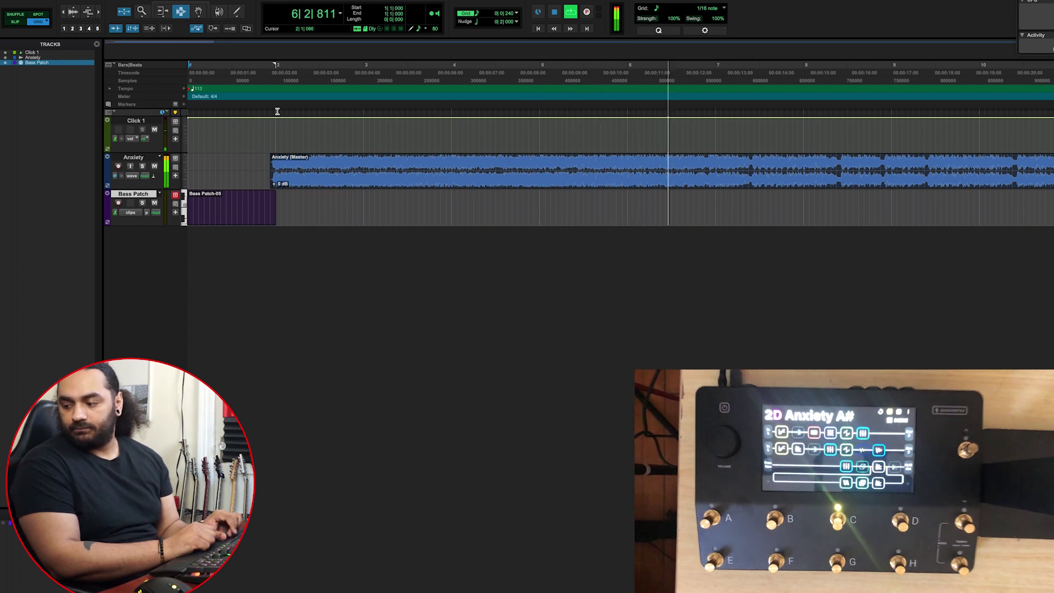
{"action": "key", "text": "space"}
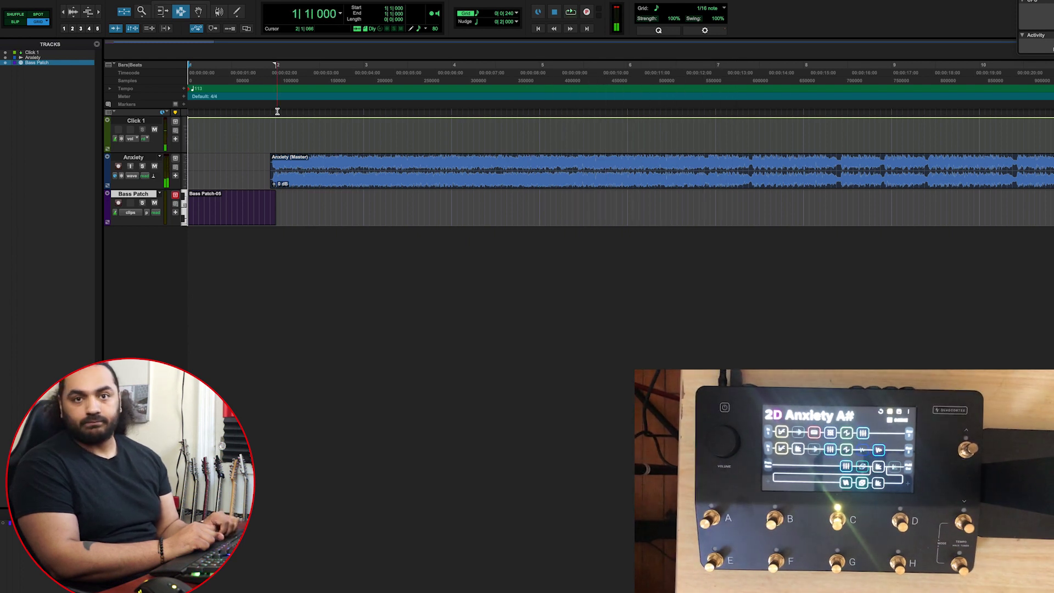